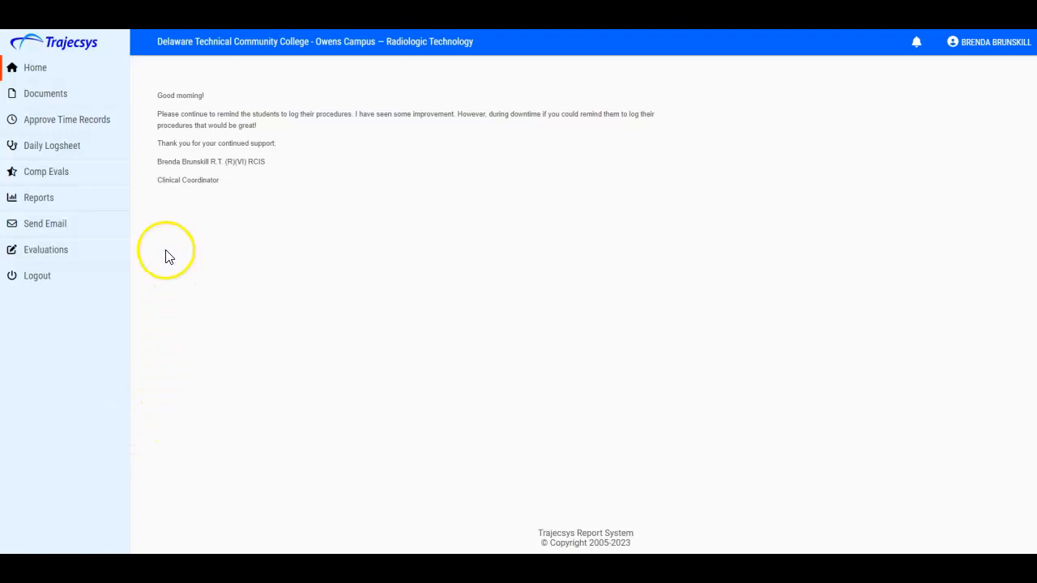
- Open the Comp Evals form and set the type to Competency and the major study to Abdomen
left_click(77, 179)
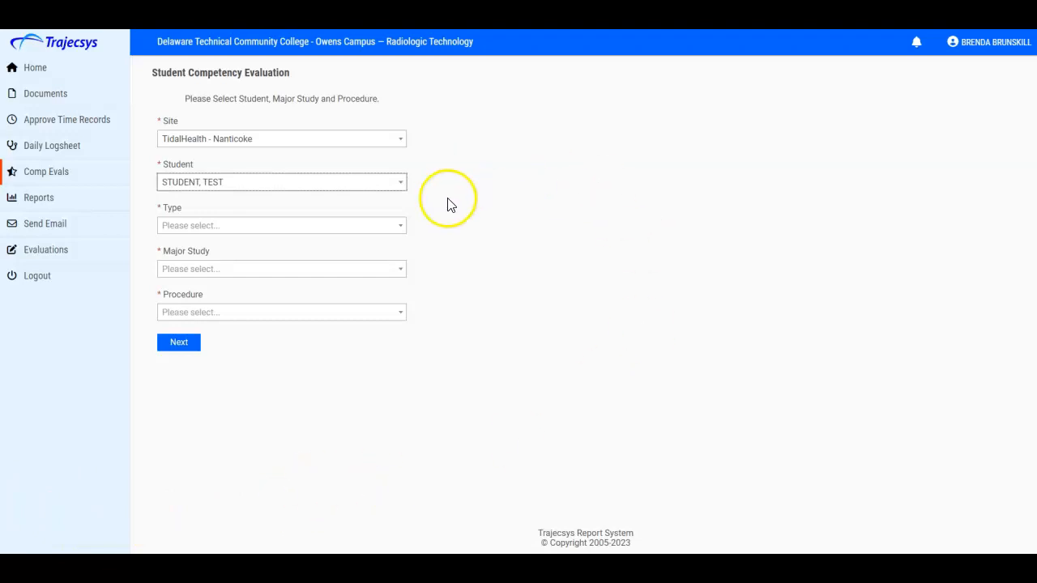
left_click(399, 225)
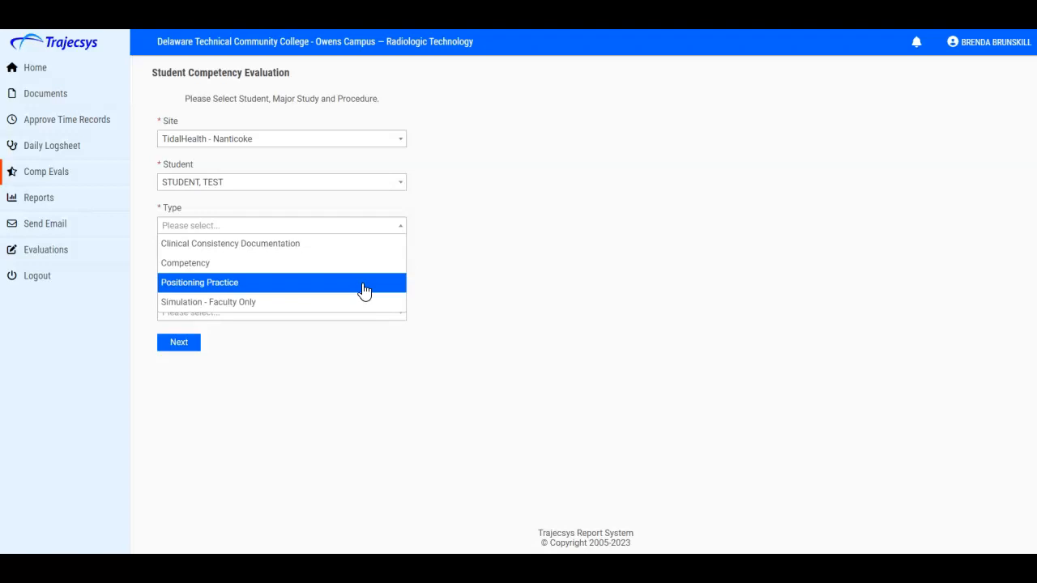
left_click(363, 265)
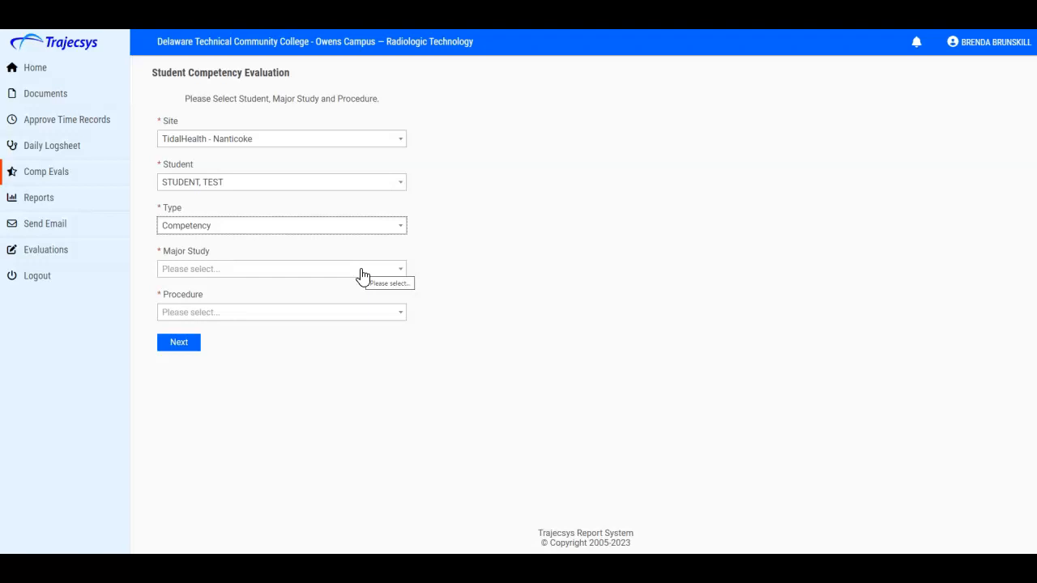
left_click(360, 270)
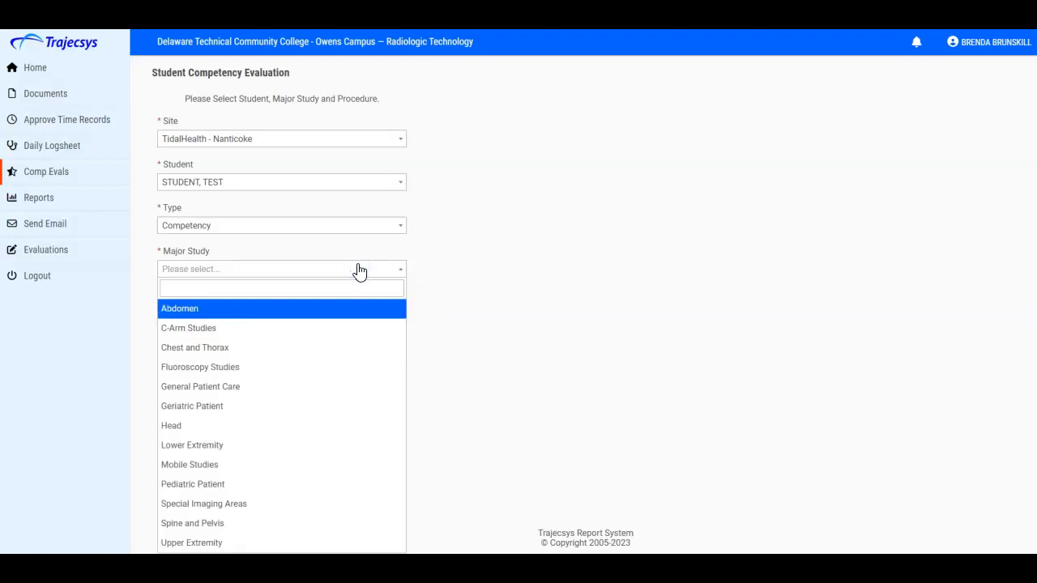
left_click(356, 314)
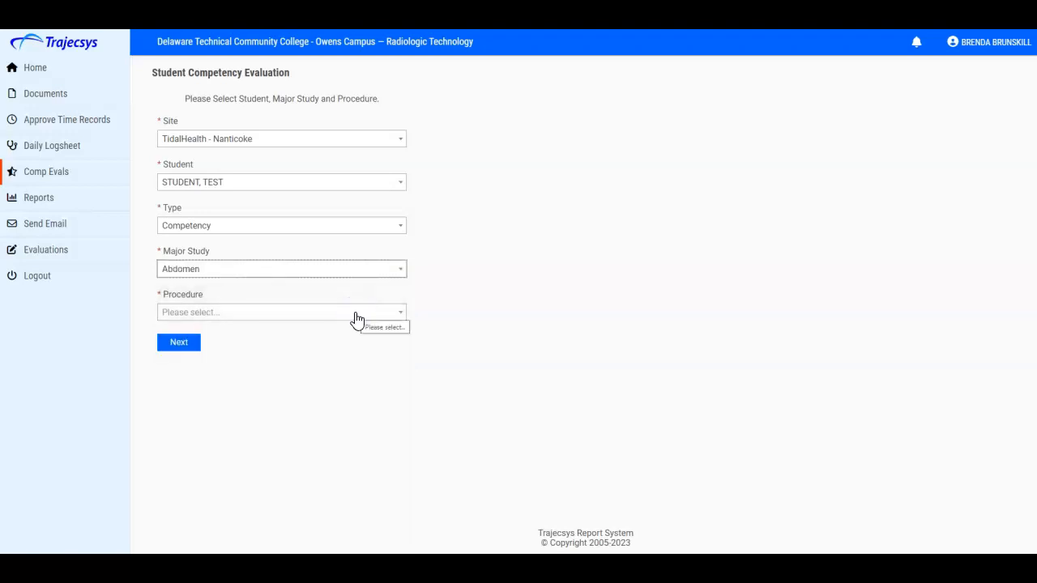
- Select the Abdomen Supine (KUB) procedure and continue to the competency evaluation form
left_click(357, 318)
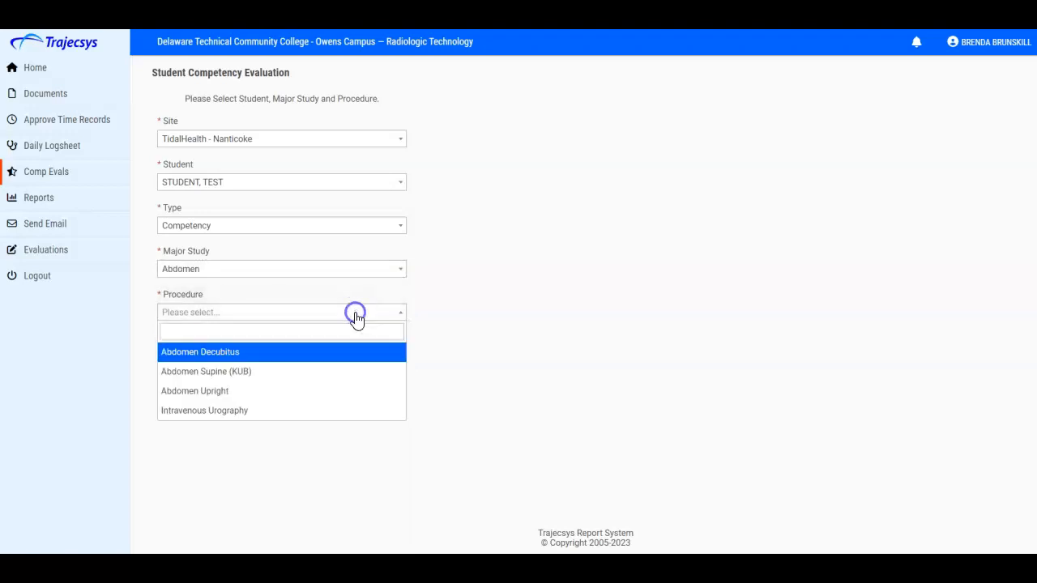
left_click(341, 373)
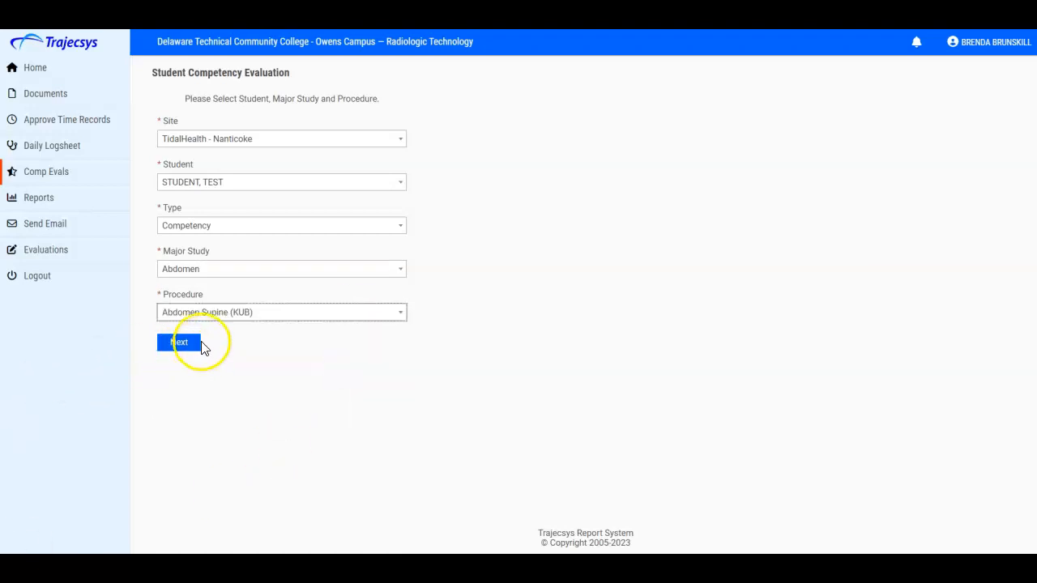
left_click(183, 341)
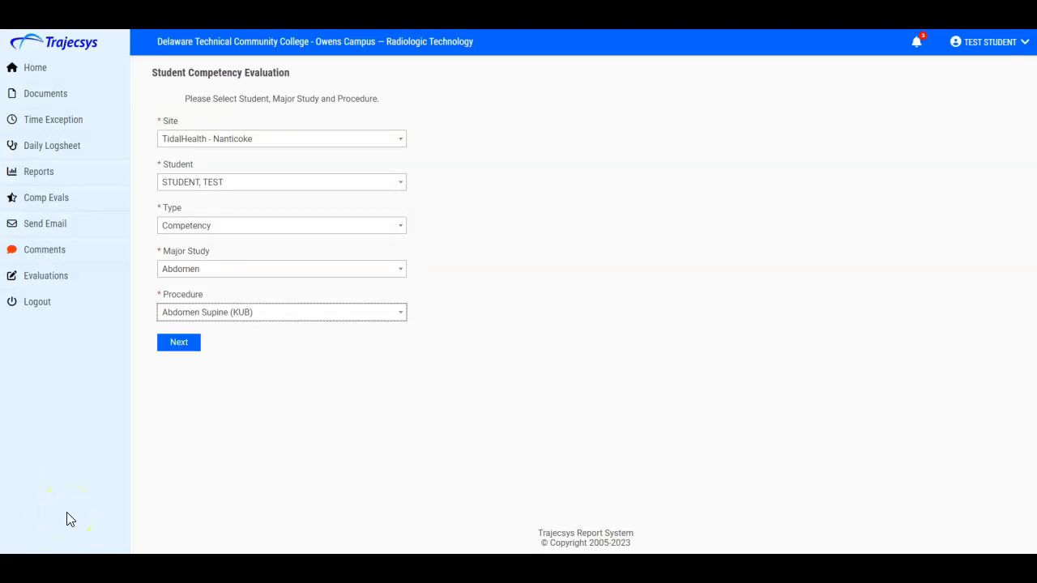
left_click(170, 342)
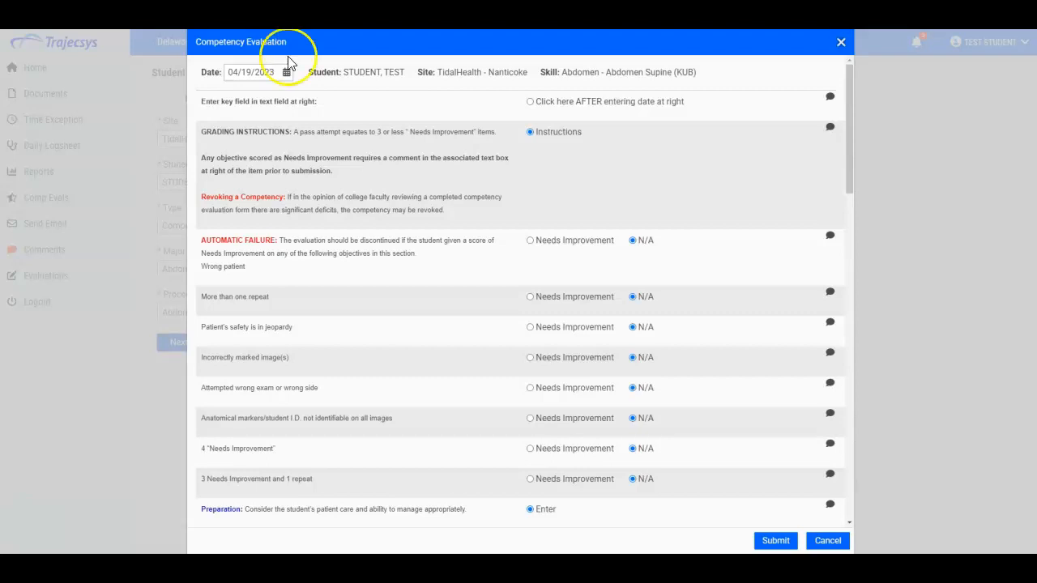
- Select the key field option and enter "BB345 rt foot" in its comment field
left_click(530, 103)
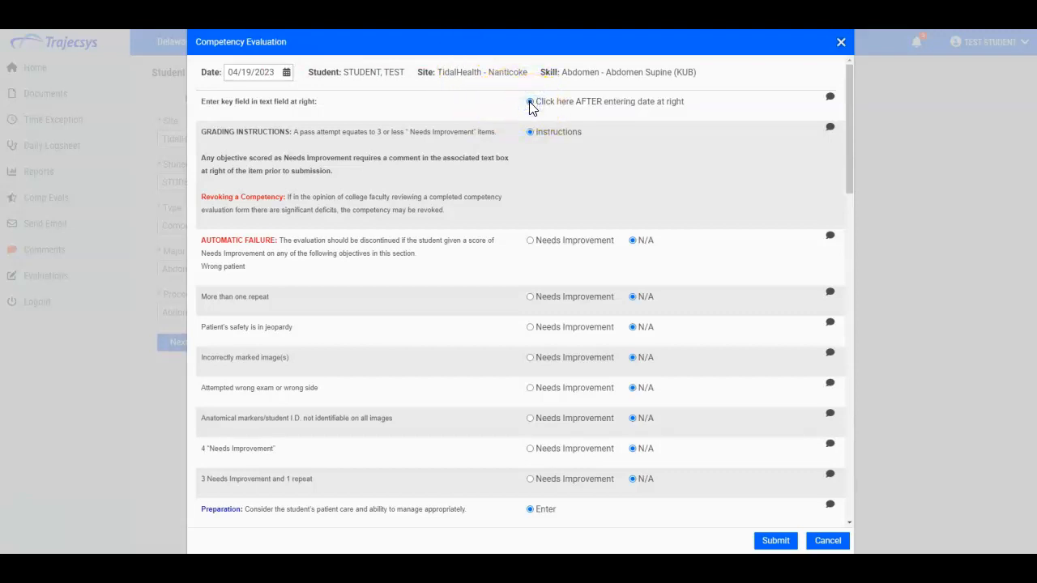
left_click(829, 97)
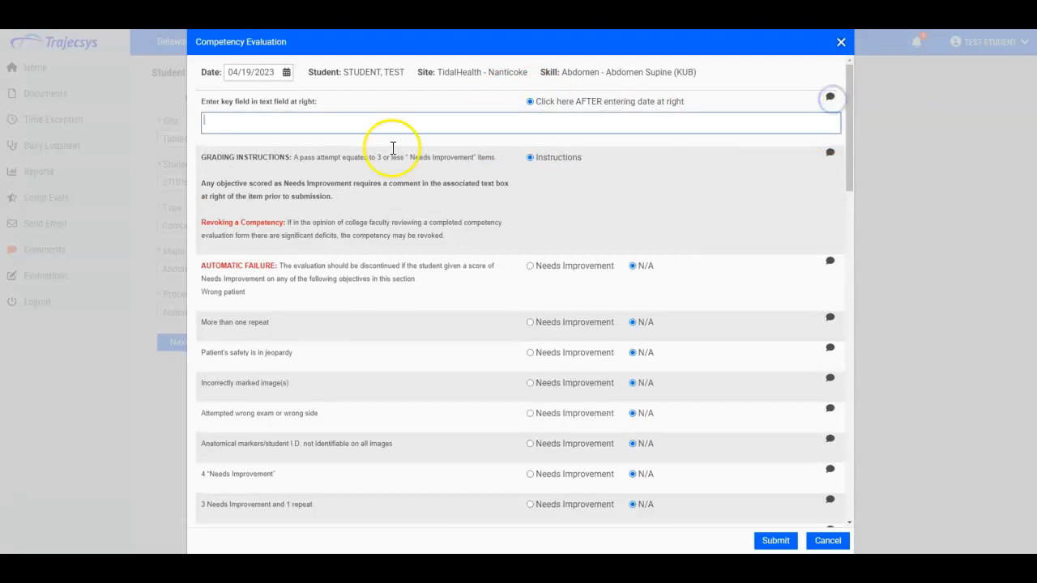
left_click(252, 124)
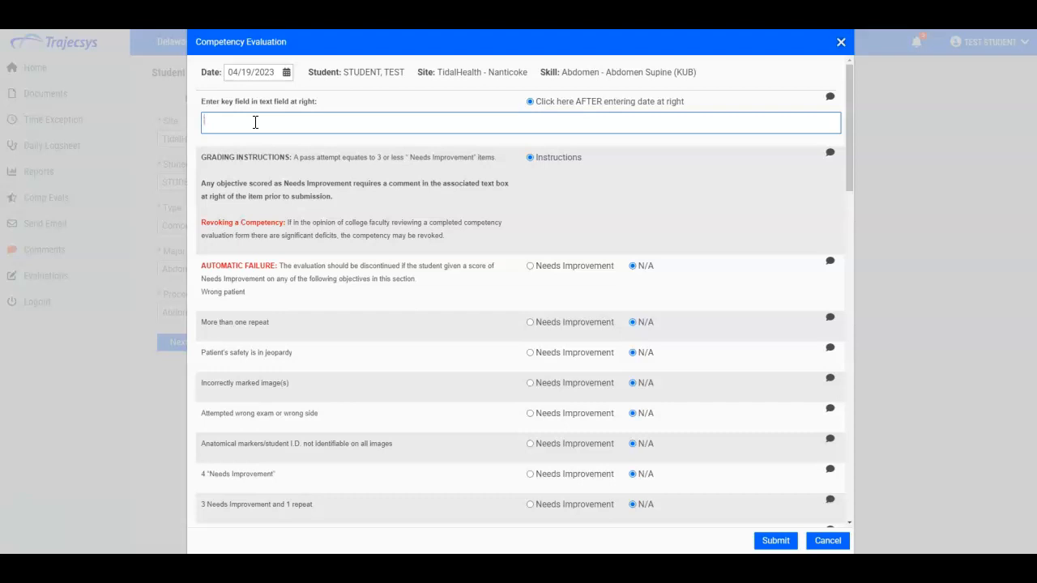
type("BB")
type("345")
type("rt foot")
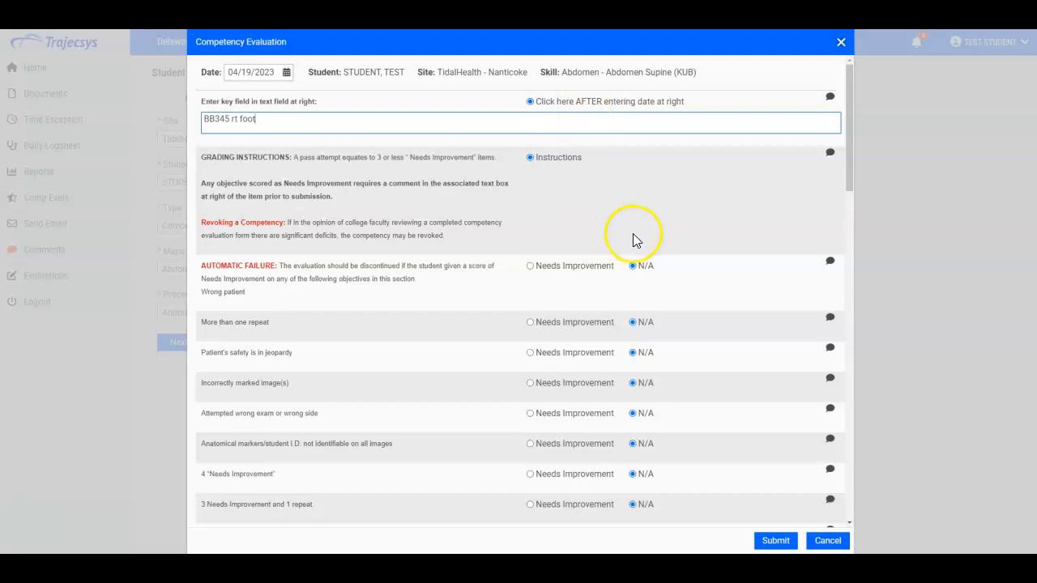
left_click(679, 210)
- Mark "Assists patient in a safe manner" as Needs Improvement and open its comment field
scroll(679, 210, "down", 3)
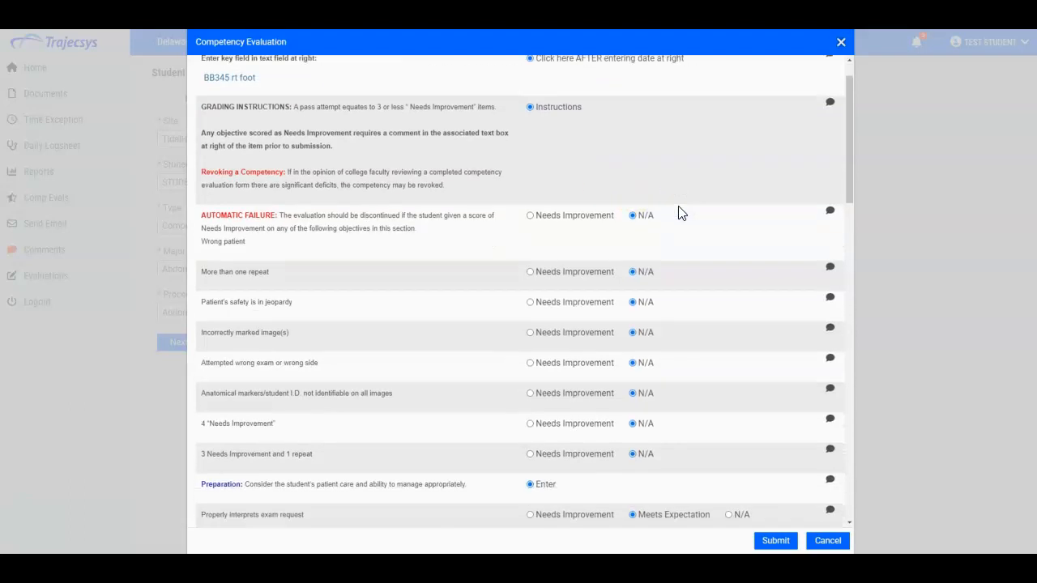
scroll(679, 212, "down", 1)
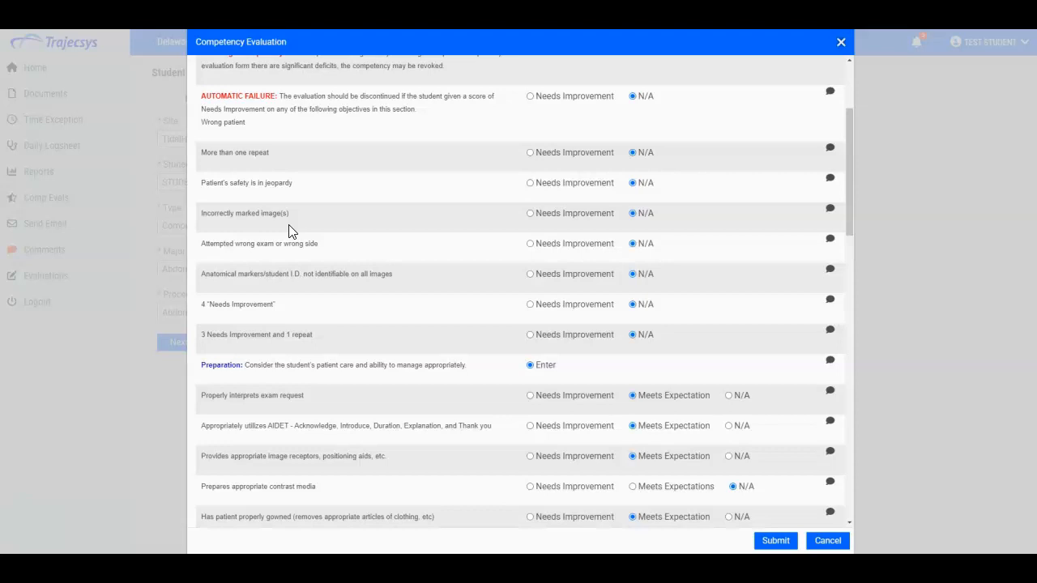
scroll(290, 232, "down", 1)
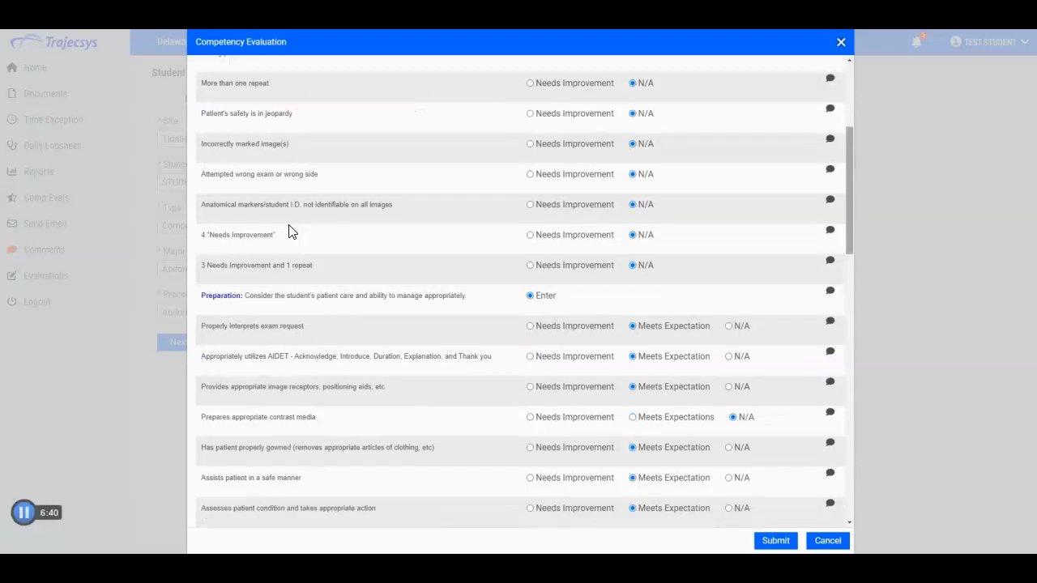
left_click_drag(850, 139, 851, 172)
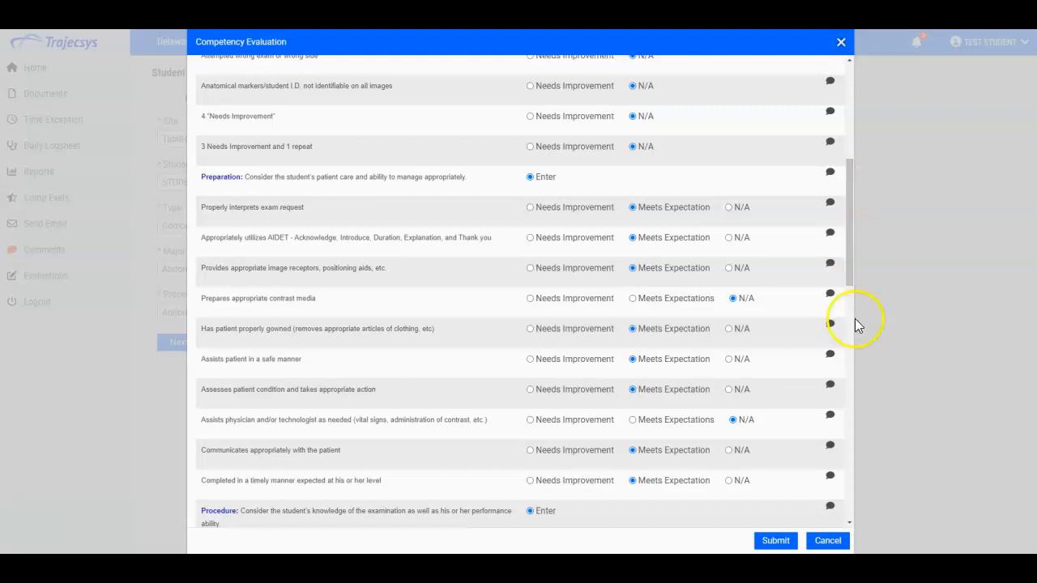
left_click(536, 362)
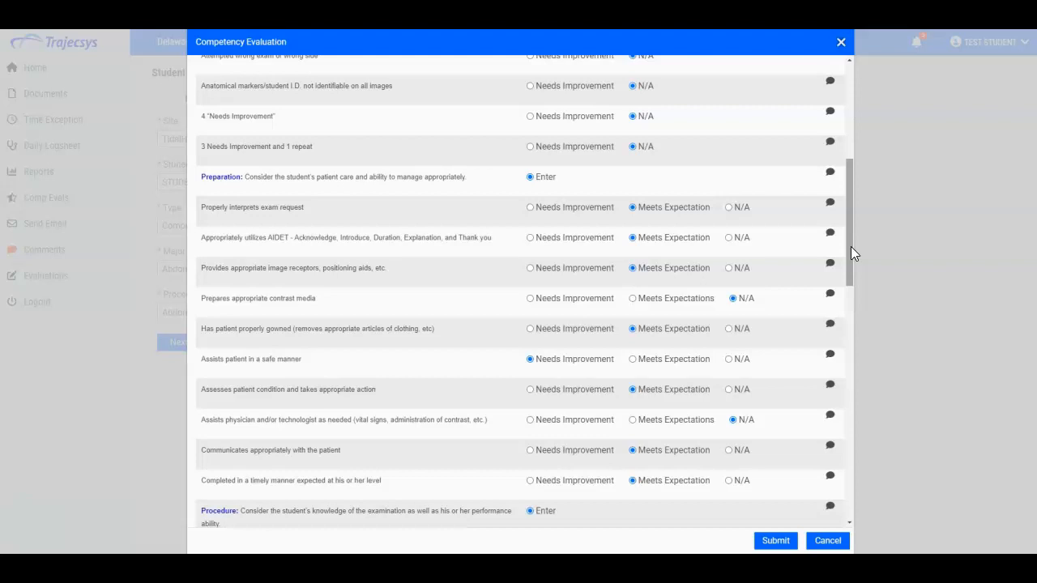
left_click(830, 356)
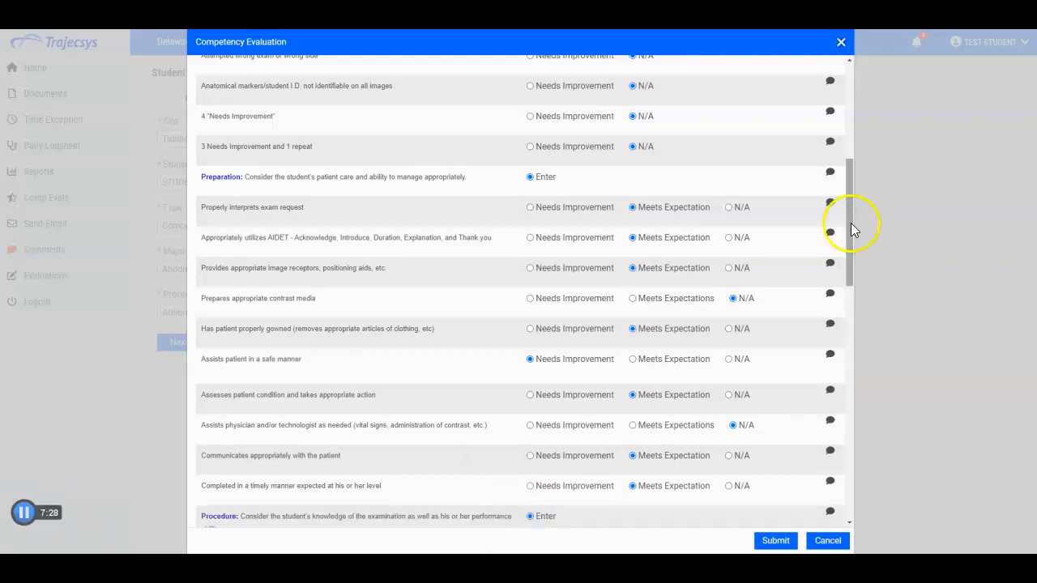
- Set "Gives appropriate breathing instruction" to N/A
left_click_drag(851, 239, 831, 347)
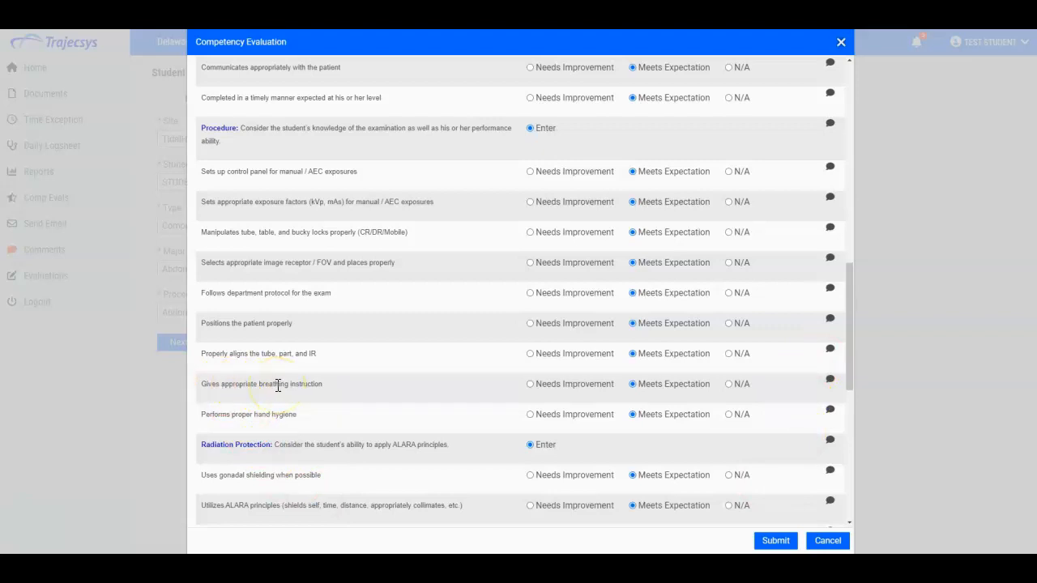
left_click(728, 384)
- Set Repeat needed to 2 repeats and open its comment field
left_click_drag(851, 332, 852, 462)
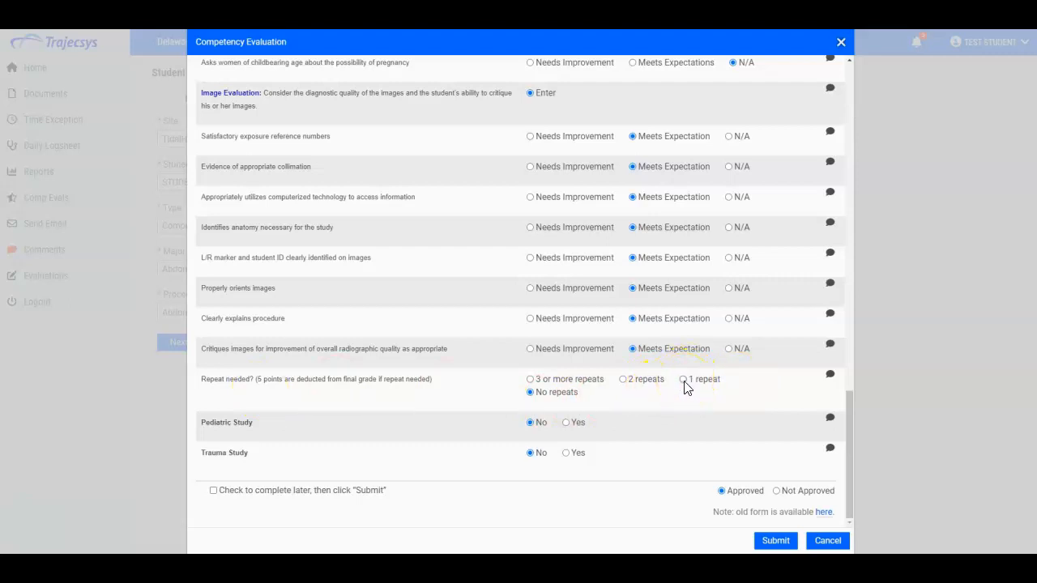
left_click(624, 380)
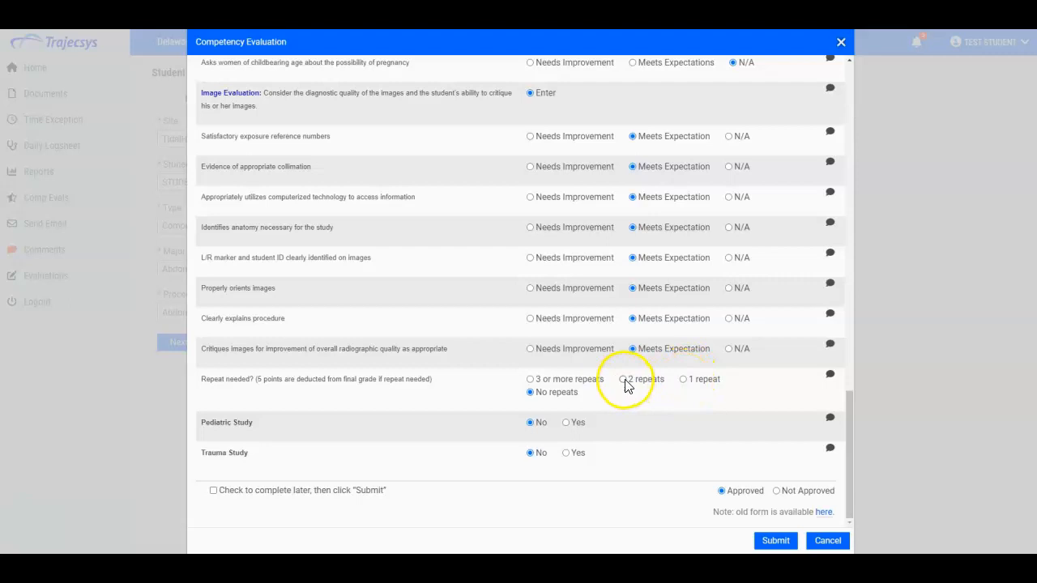
left_click(829, 374)
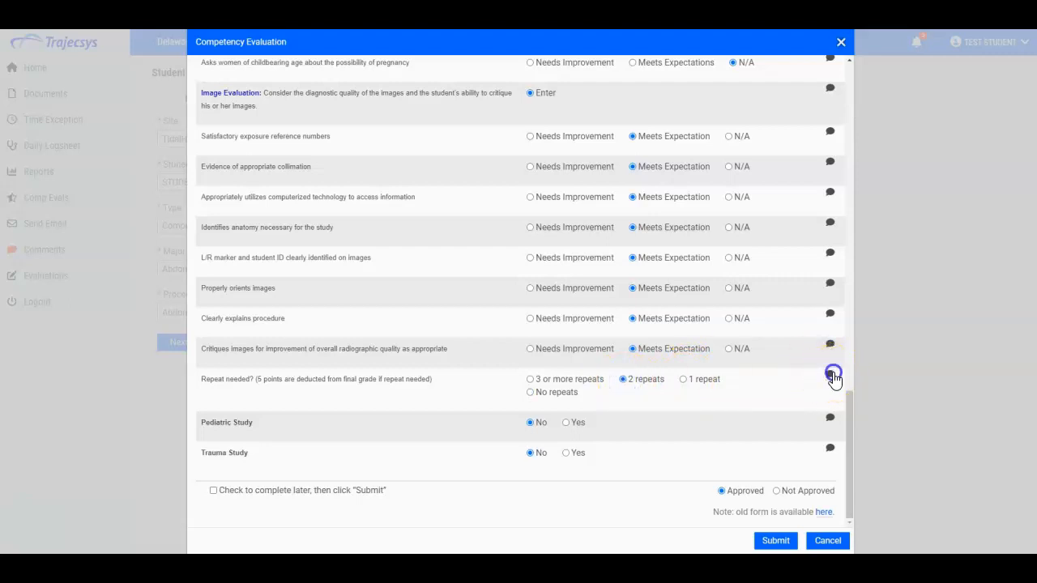
left_click(320, 421)
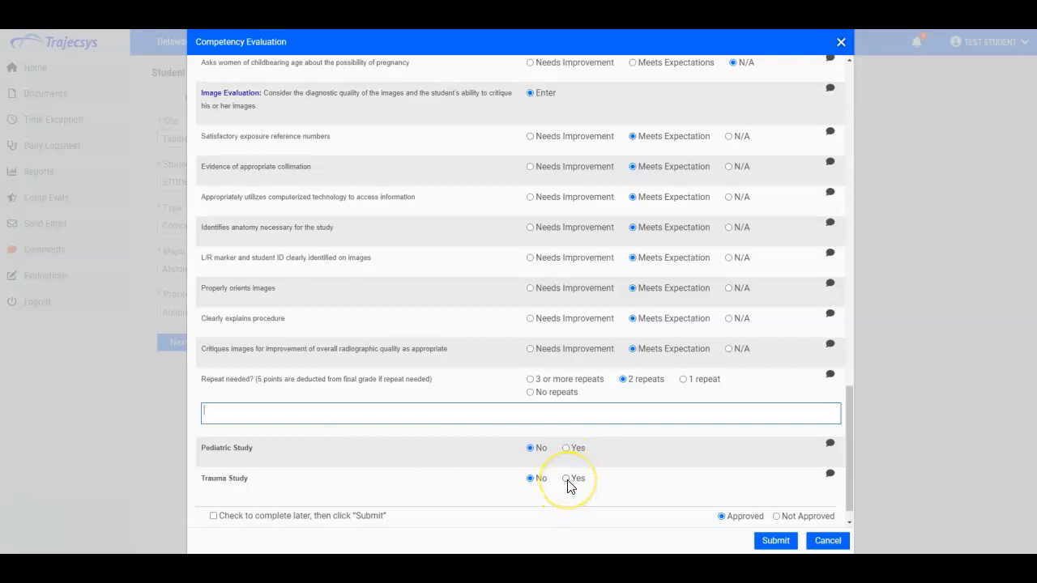
- Leave the complete-later box unchecked and submit the competency evaluation
left_click(217, 523)
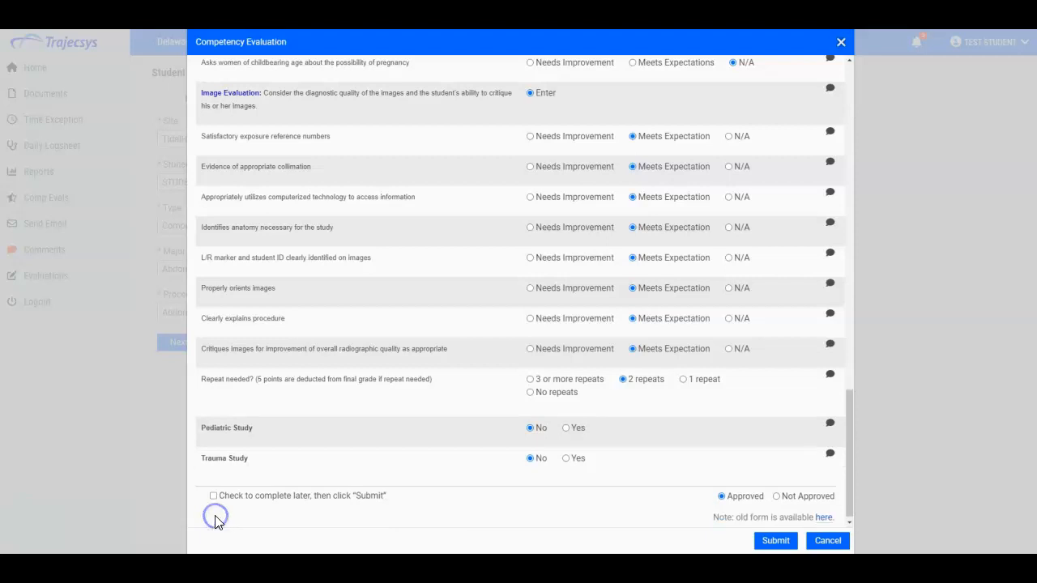
left_click(214, 498)
left_click(214, 496)
left_click(772, 542)
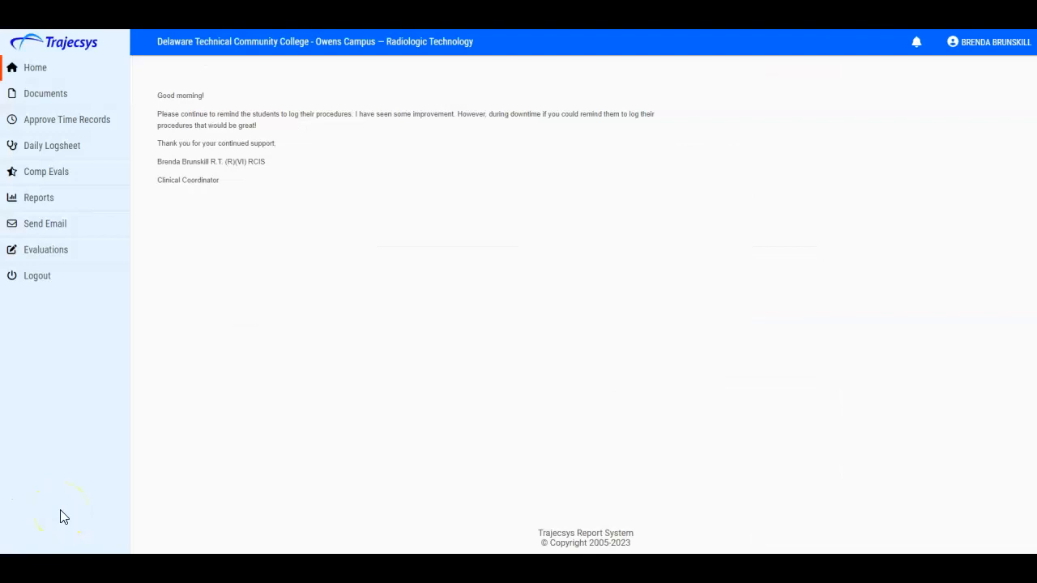
- Open the Evaluations page and preview the Evening Shift Evaluation Form 12:30-9:00 pm before closing it
left_click(128, 261)
left_click(117, 228)
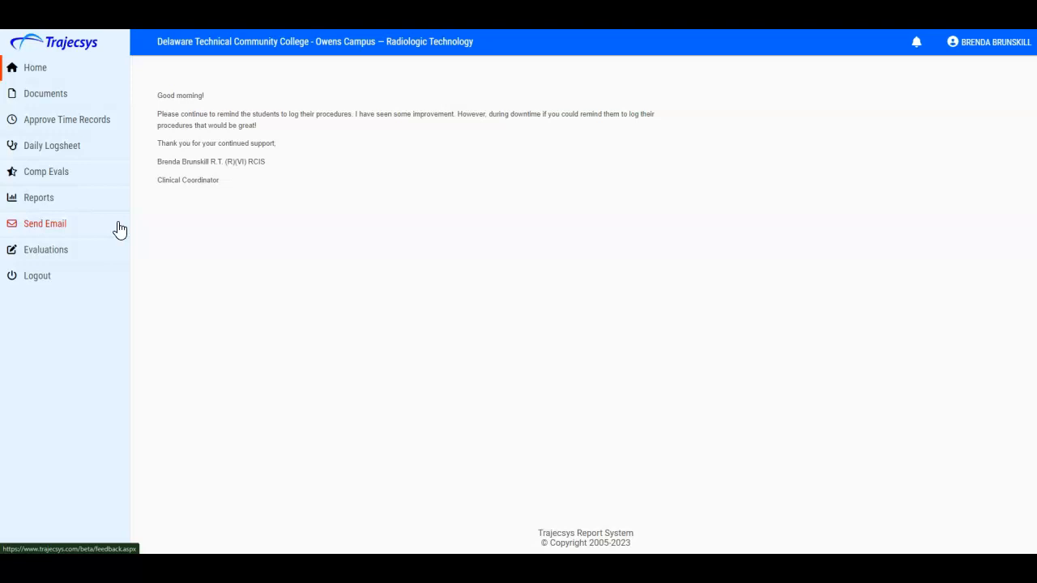
left_click(62, 265)
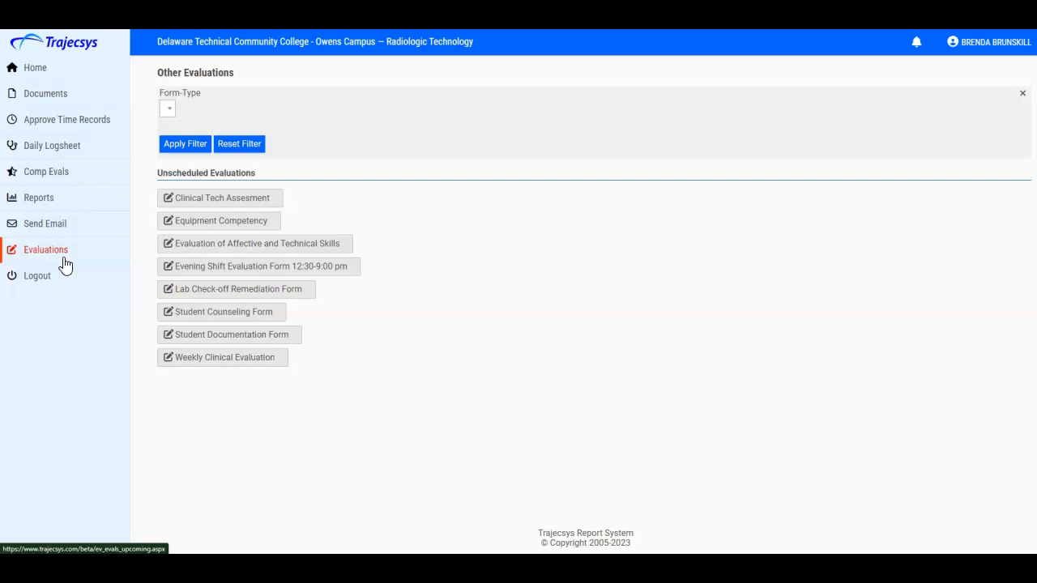
left_click(230, 269)
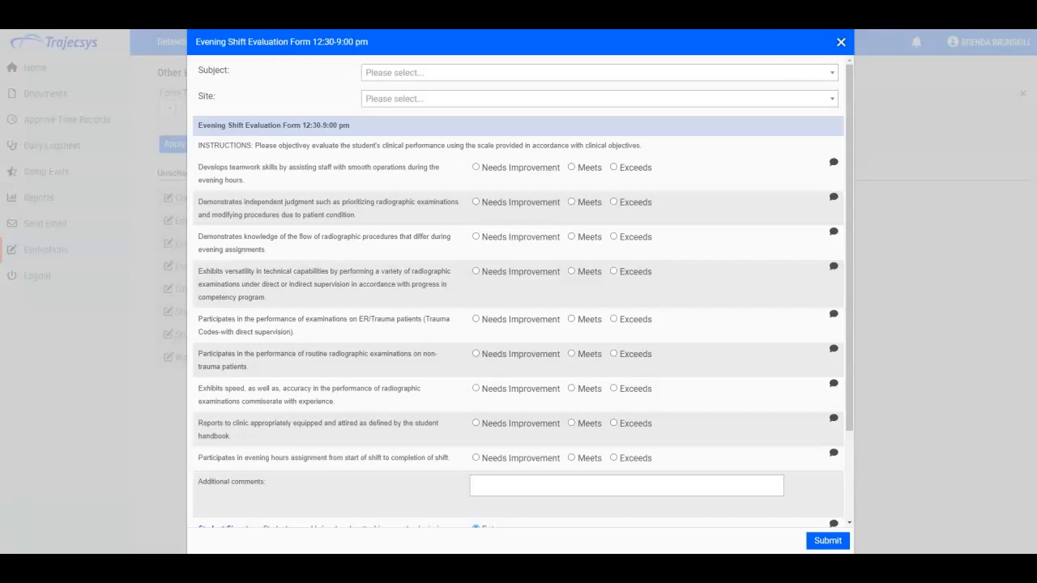
left_click(114, 349)
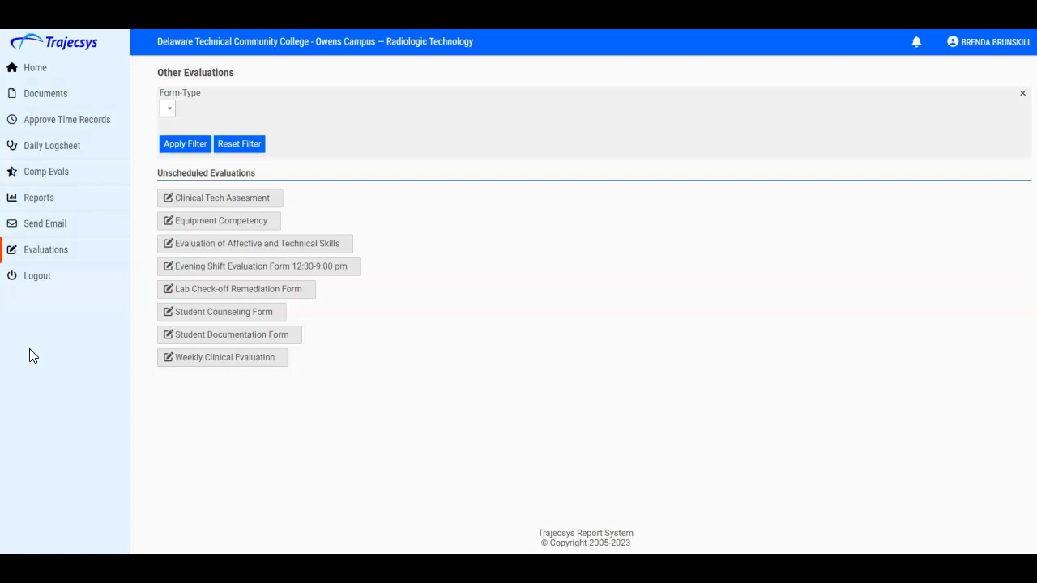
- Open the Student Documentation Form and start entering instructor comments
left_click(188, 339)
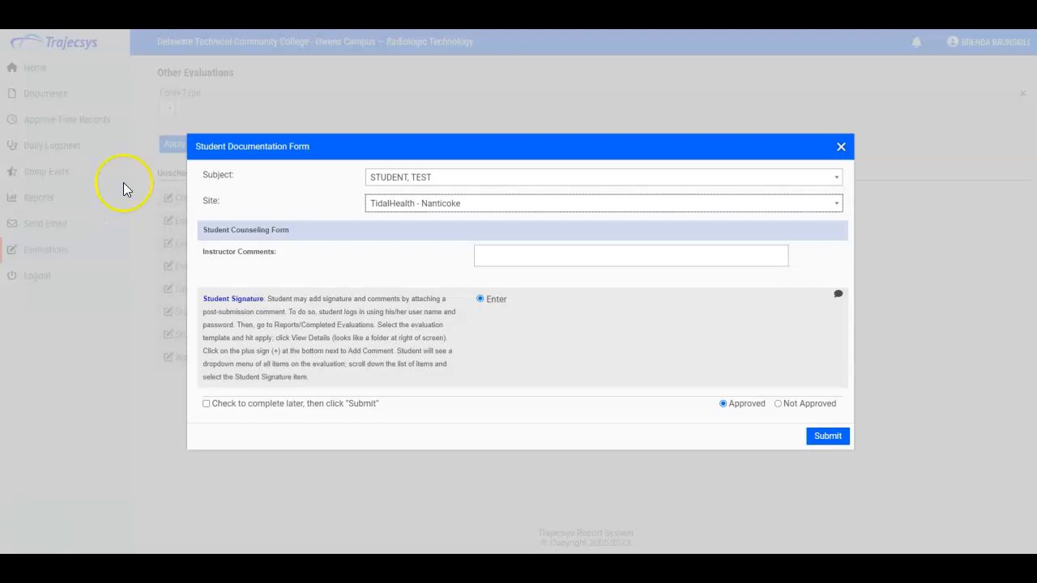
left_click(510, 254)
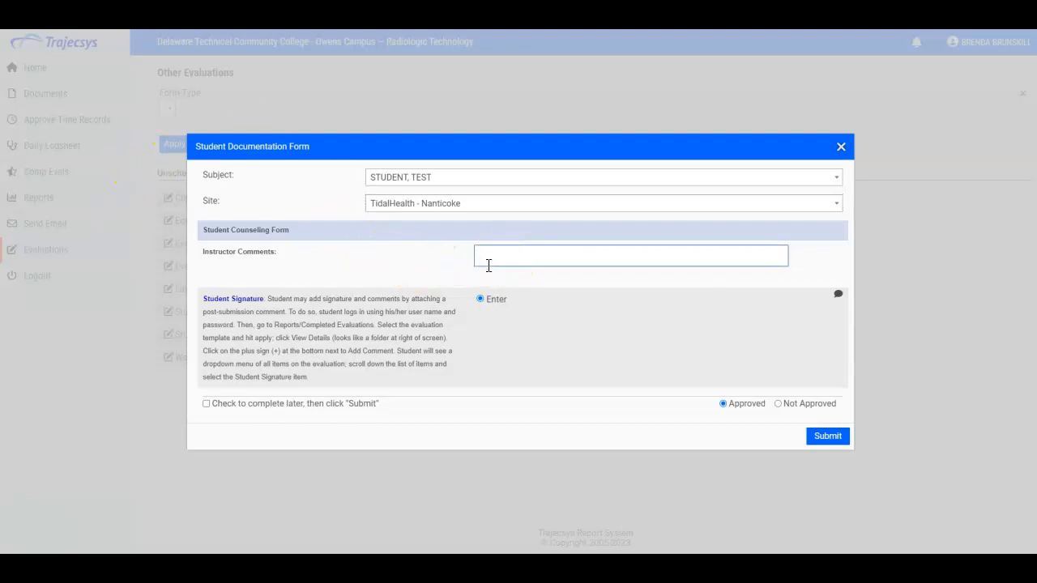